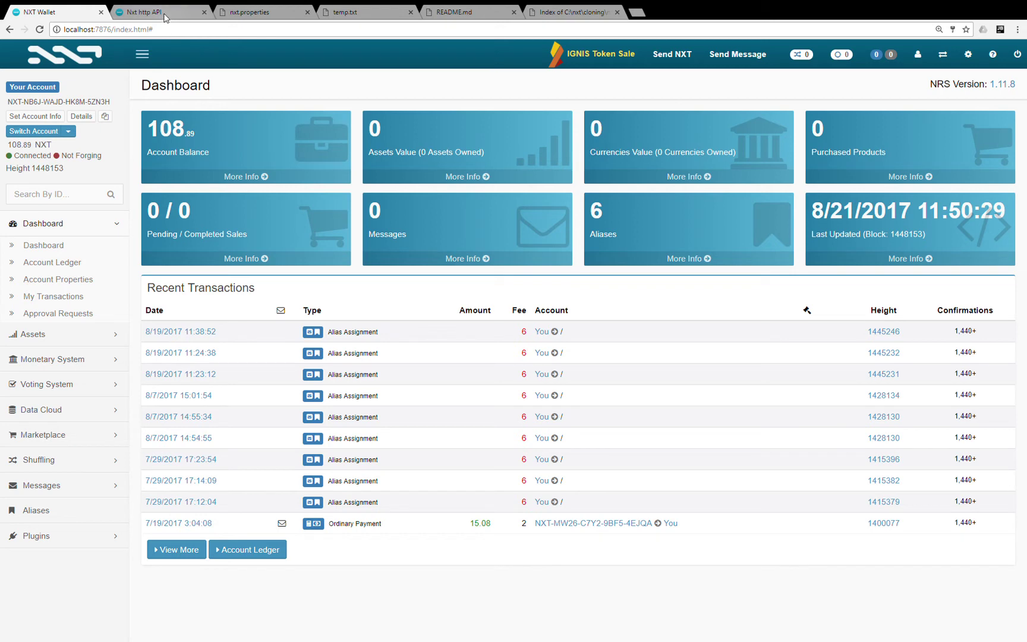
# - Verify nxt.properties contains nxt.addOns=nxt.addons.JPLSnapshot, then return to the downloadJPLSnapshot form
pyautogui.click(258, 13)
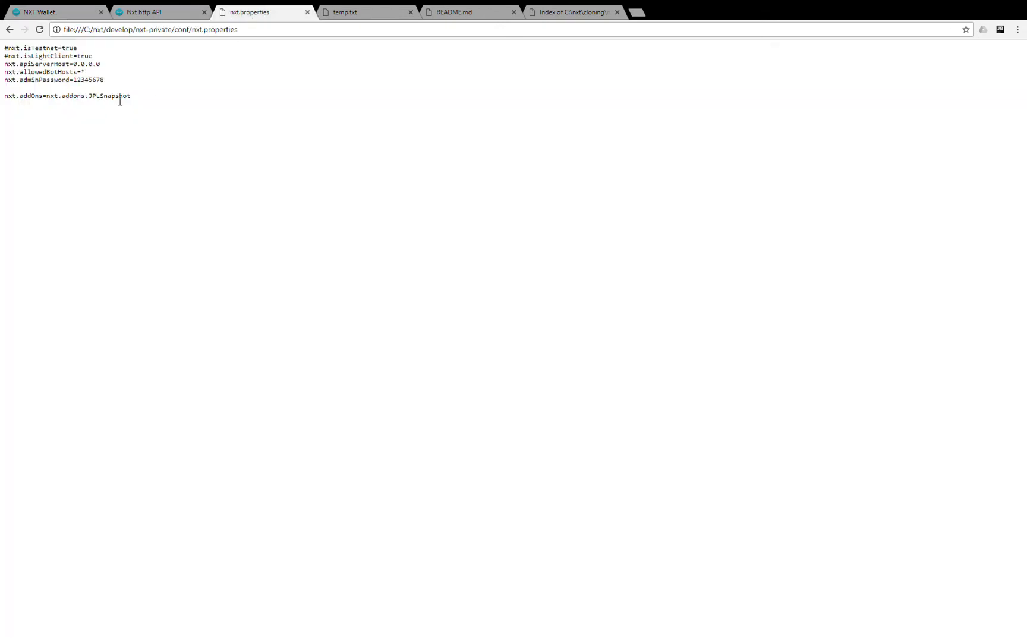
pyautogui.moveTo(133, 102); pyautogui.dragTo(52, 105)
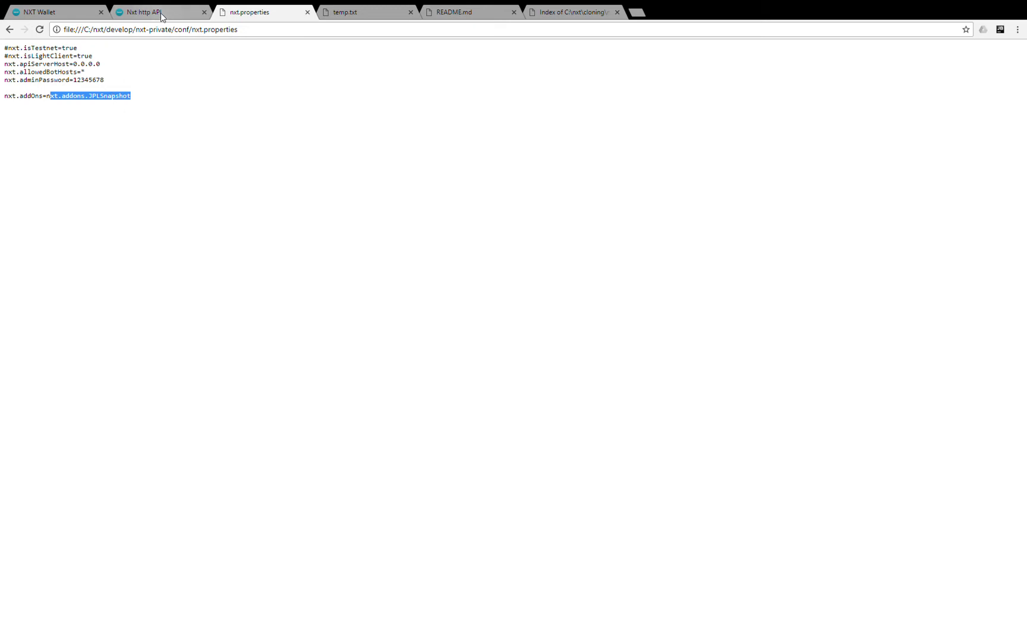
pyautogui.click(180, 79)
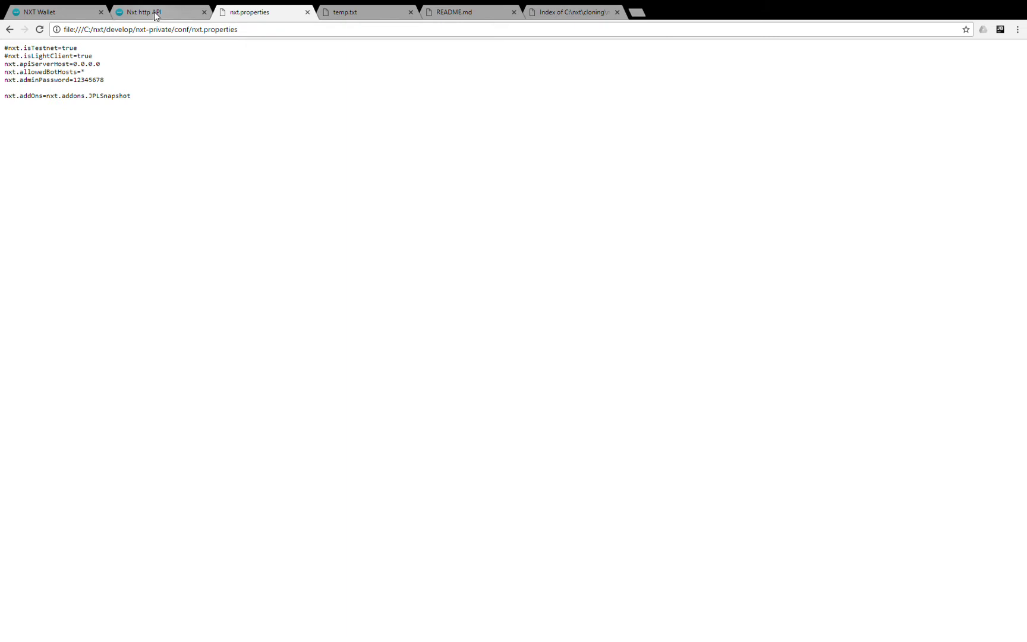
pyautogui.click(156, 15)
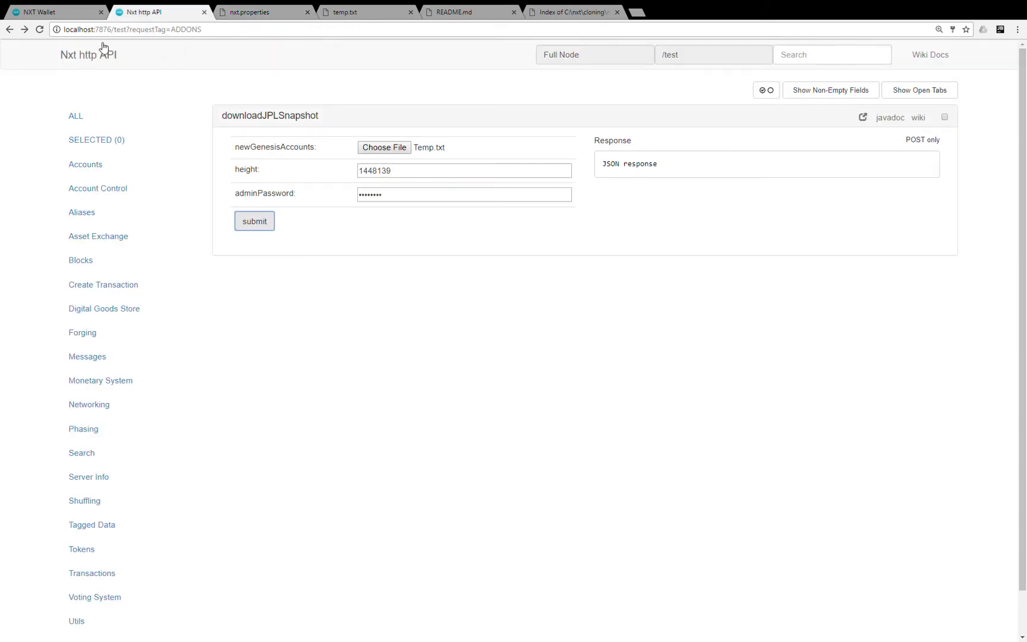
# - Highlight the add-on page address and its ADDONS request tag, cancelling the file chooser
pyautogui.moveTo(117, 31); pyautogui.dragTo(211, 41)
pyautogui.click(410, 153)
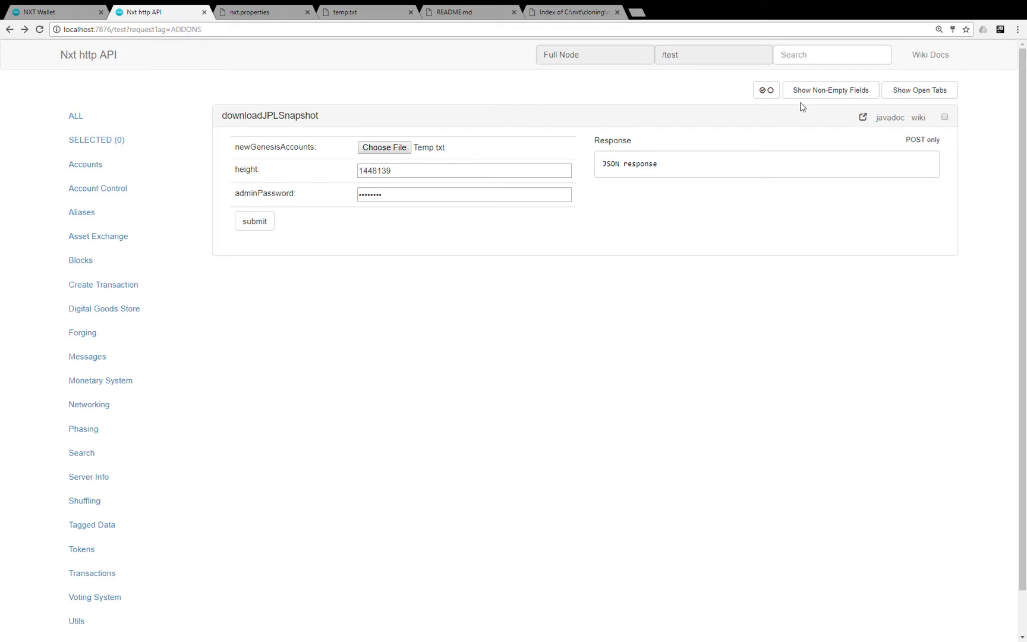
pyautogui.press('Escape')
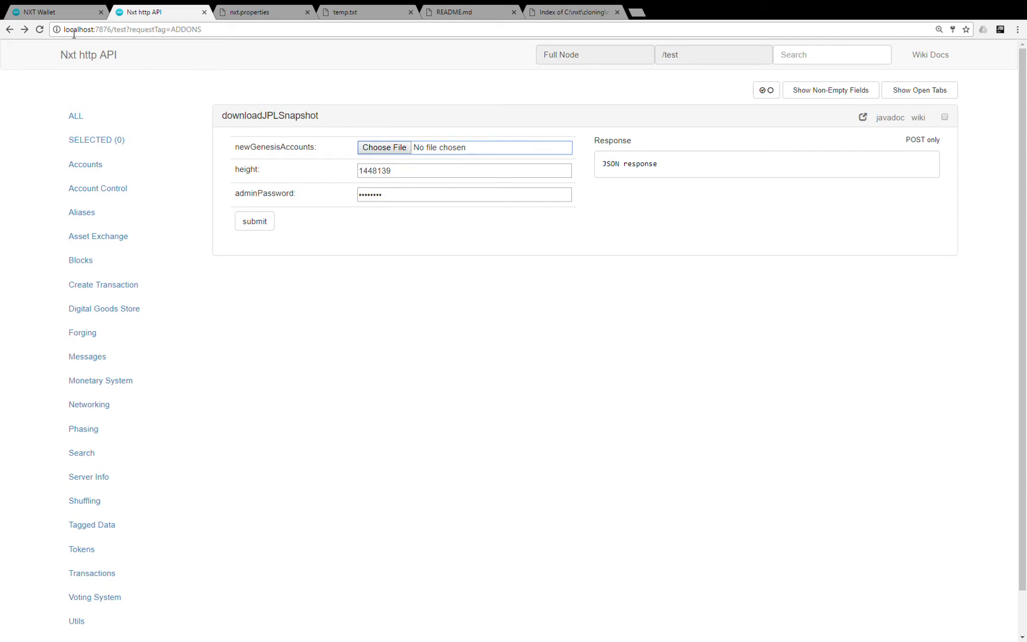
# - Replace the snapshot height 1448139 with the dashboard's current height 1448153, then view the README
pyautogui.click(74, 12)
pyautogui.moveTo(70, 169); pyautogui.dragTo(33, 170)
pyautogui.hotkey('ctrl', 'c')
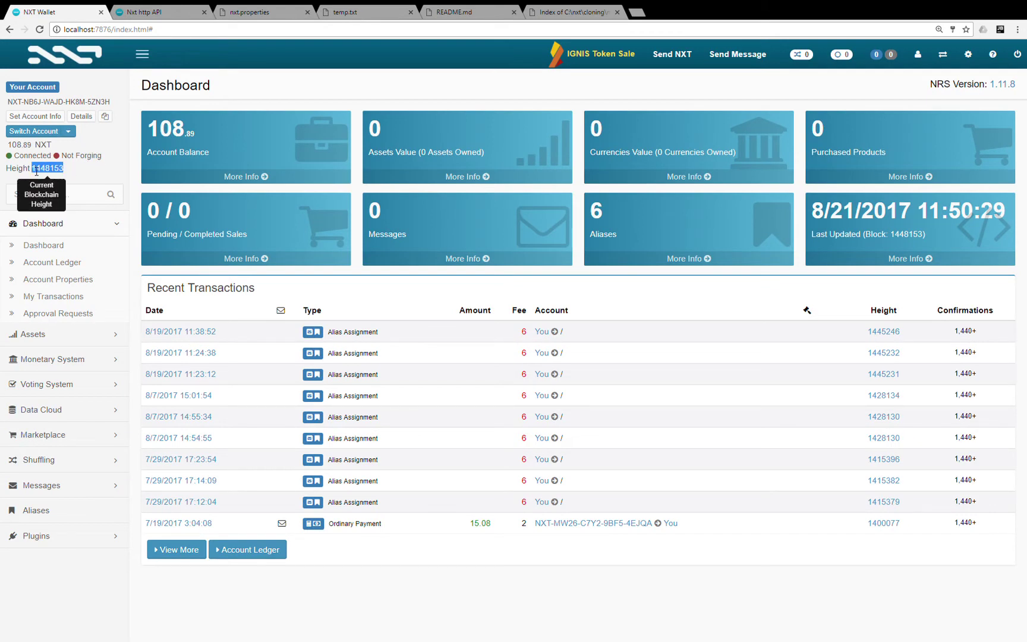
pyautogui.click(158, 16)
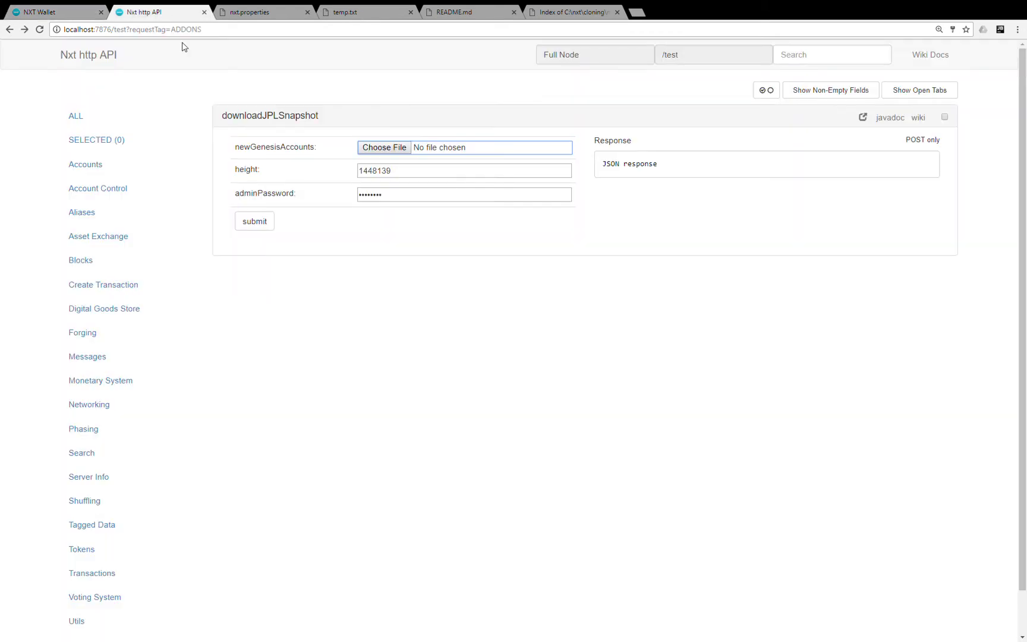
pyautogui.moveTo(397, 175); pyautogui.dragTo(341, 172)
pyautogui.hotkey('ctrl', 'v')
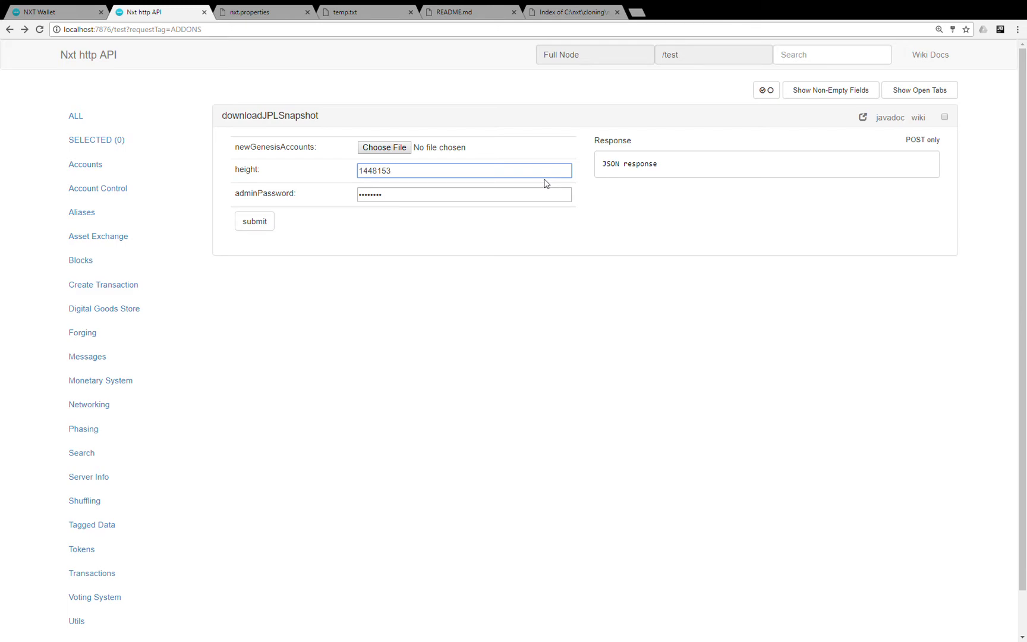
pyautogui.click(453, 13)
pyautogui.click(312, 109)
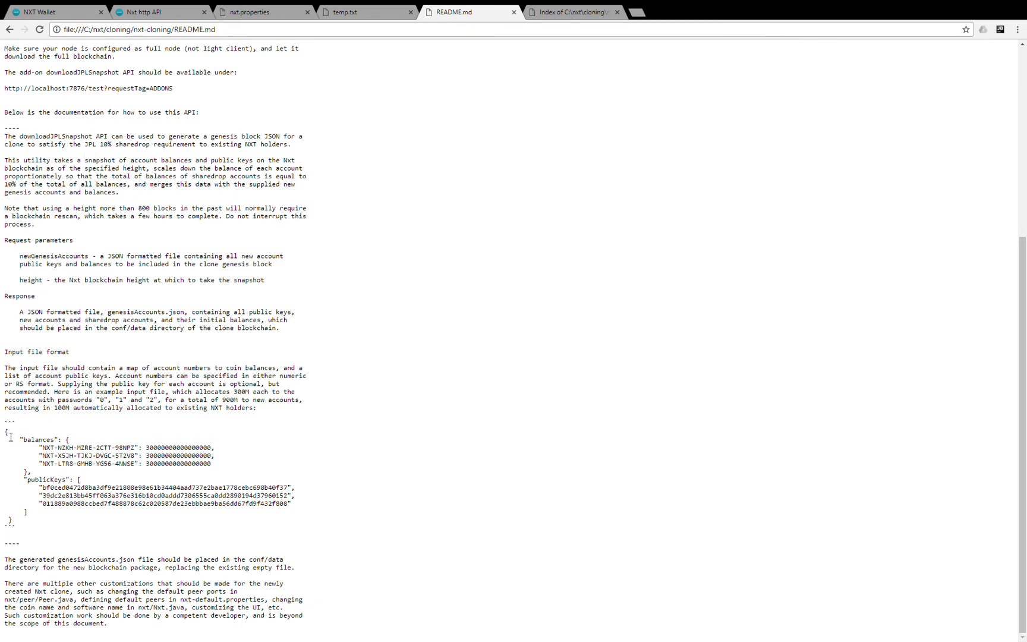
pyautogui.moveTo(10, 435); pyautogui.dragTo(35, 528)
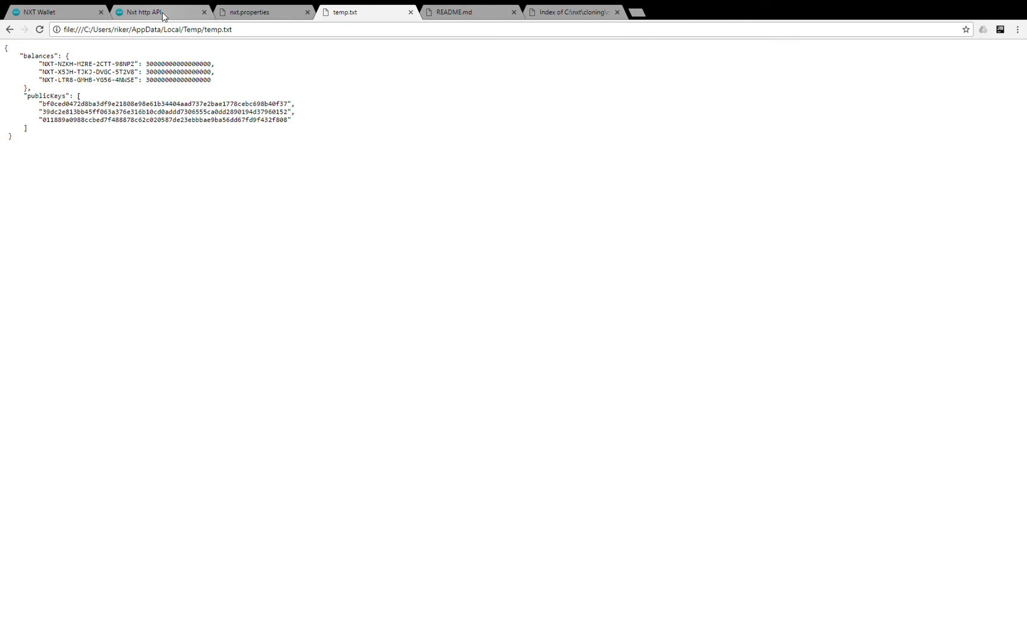
pyautogui.click(164, 15)
pyautogui.click(380, 147)
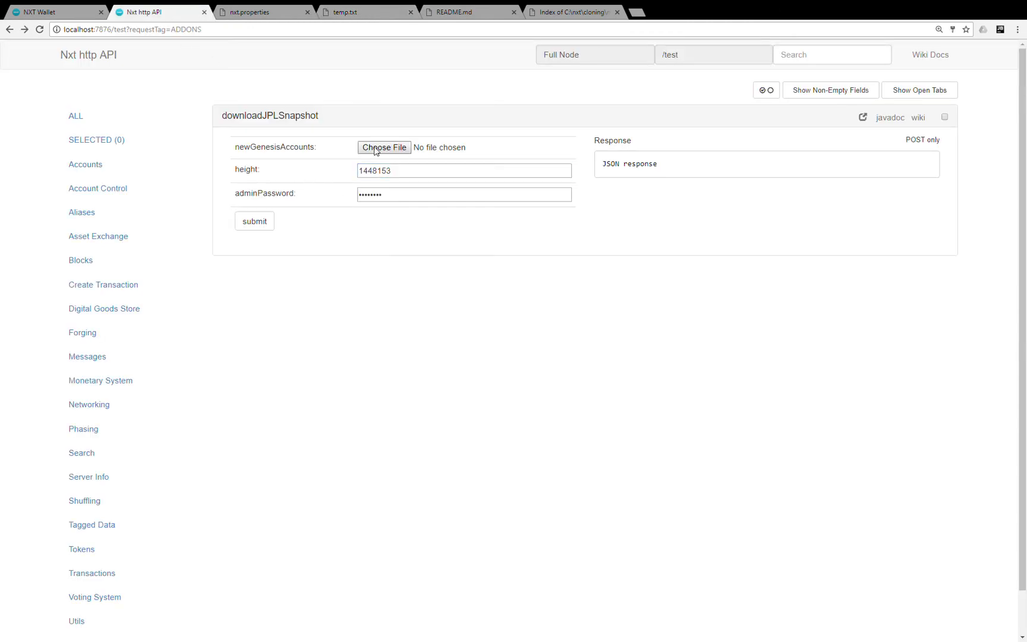
# - Submit downloadJPLSnapshot with temp.txt as newGenesisAccounts, downloading the genesisAccounts JSON
pyautogui.doubleClick(136, 206)
pyautogui.click(260, 224)
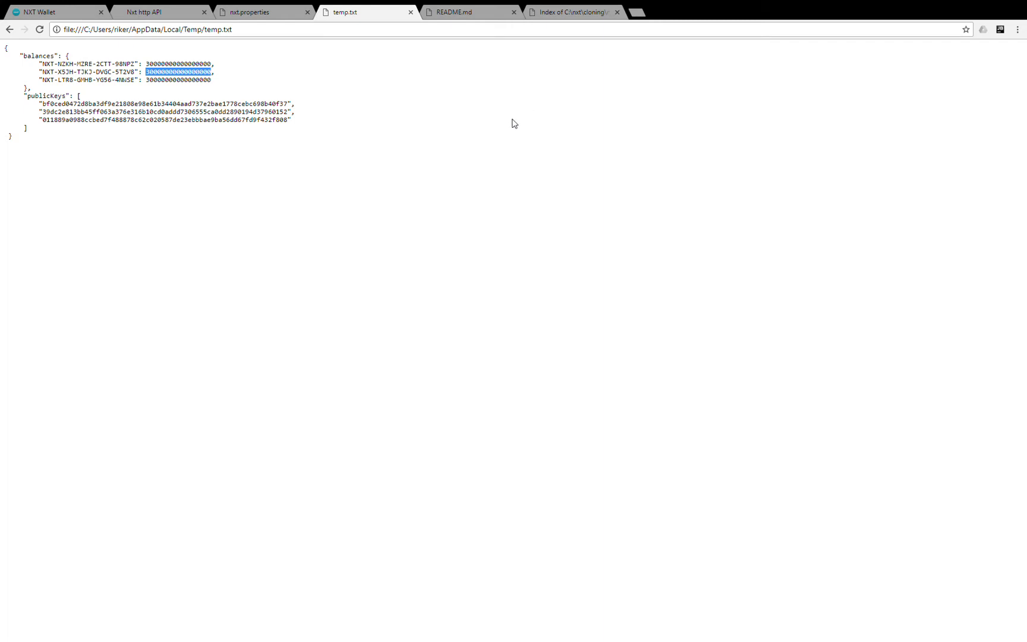
pyautogui.click(169, 11)
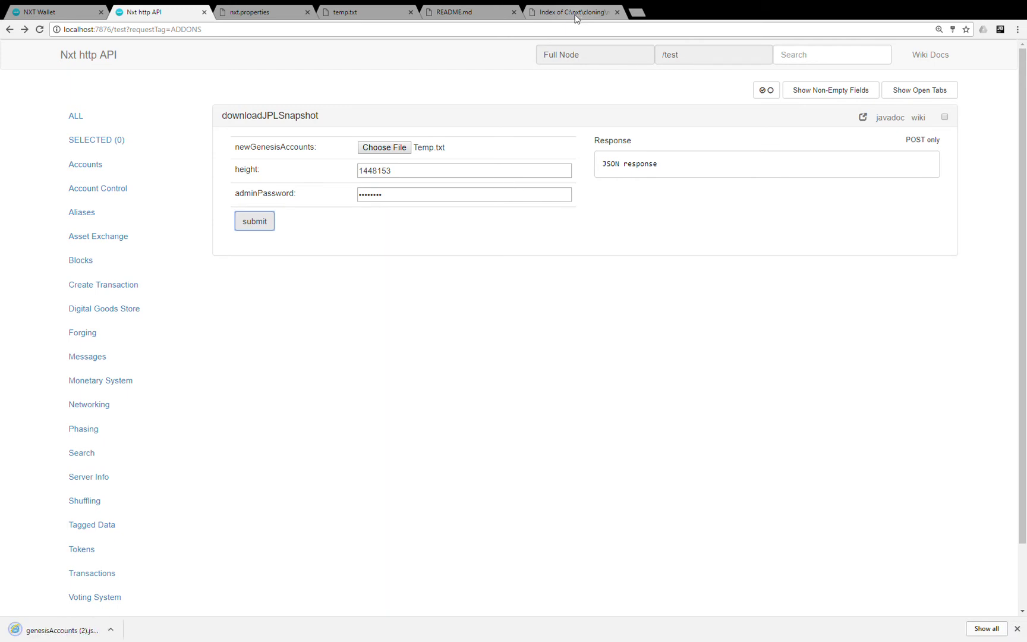
# - Open genesisParameters.json from the clone's conf\data folder listing
pyautogui.click(576, 15)
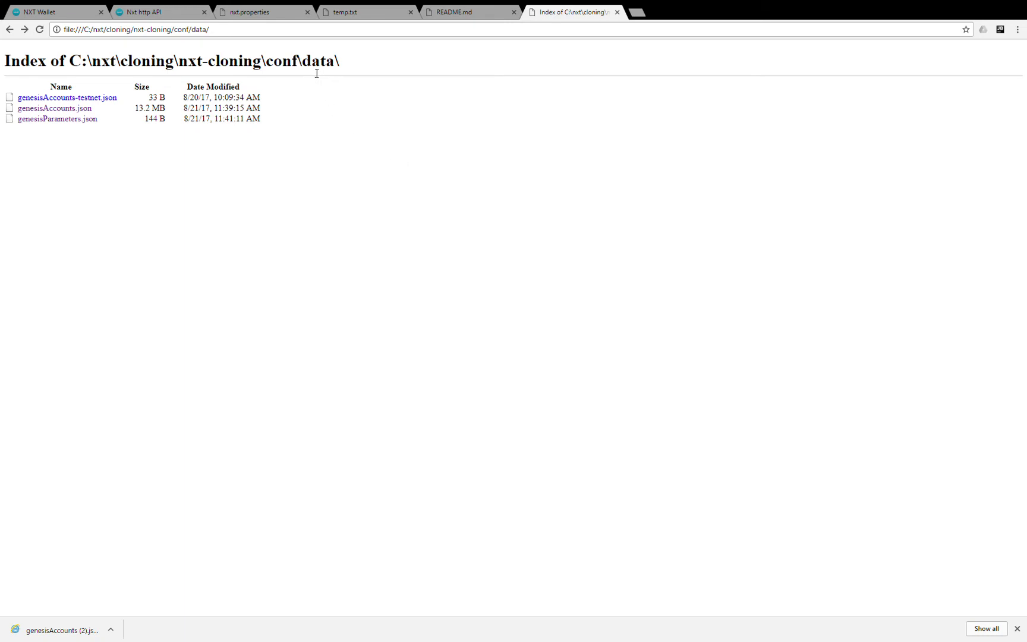
pyautogui.moveTo(268, 64); pyautogui.dragTo(343, 84)
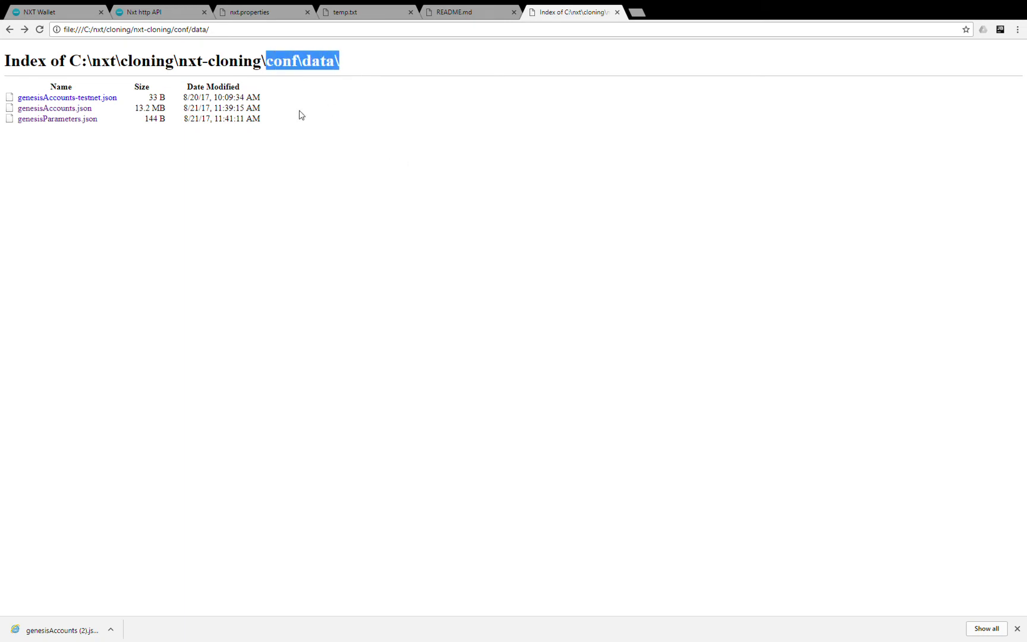
pyautogui.click(53, 119)
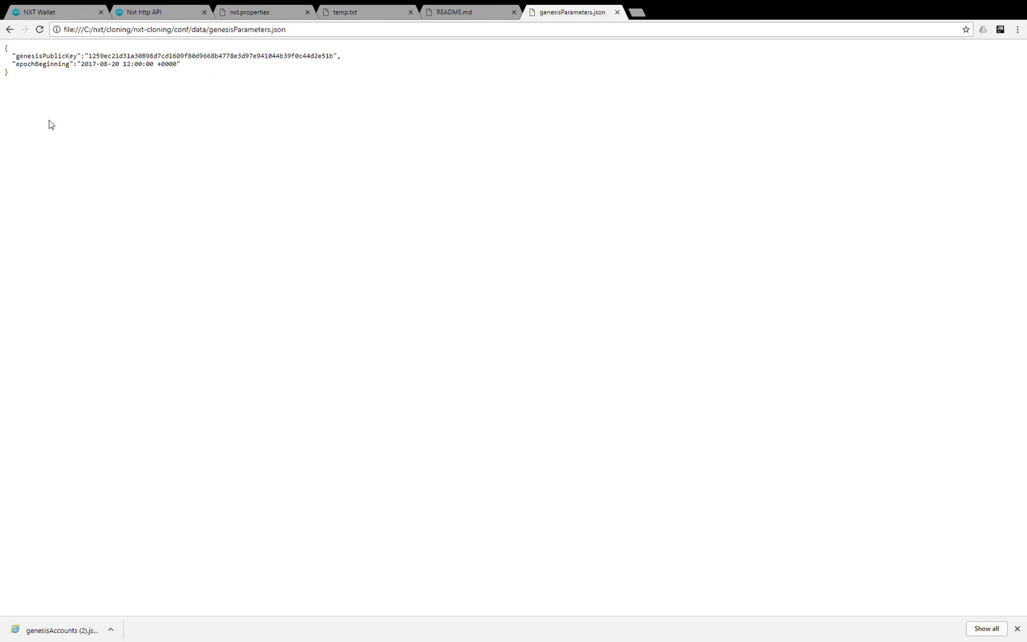
# - Review the genesisPublicKey and epochBeginning values, then open genesisAccounts.json from conf/data
pyautogui.doubleClick(136, 56)
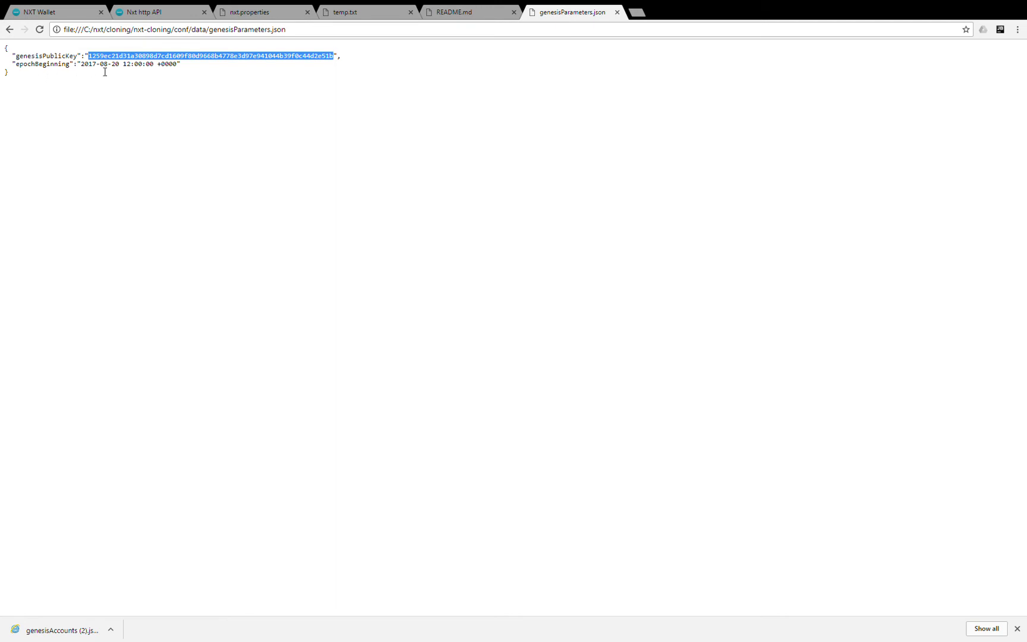
pyautogui.moveTo(111, 66); pyautogui.dragTo(116, 66)
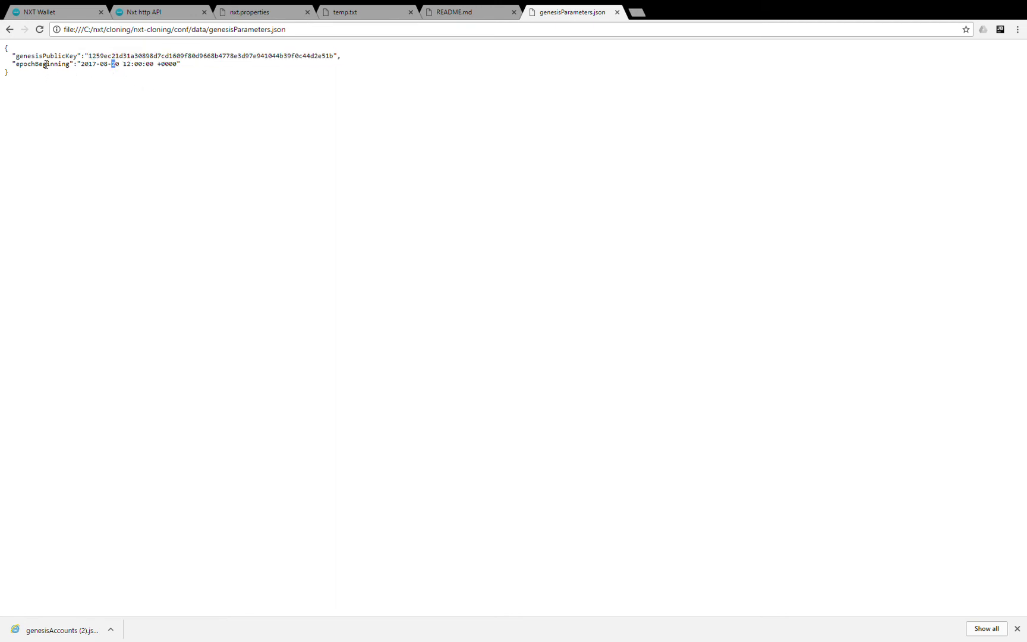
pyautogui.click(10, 29)
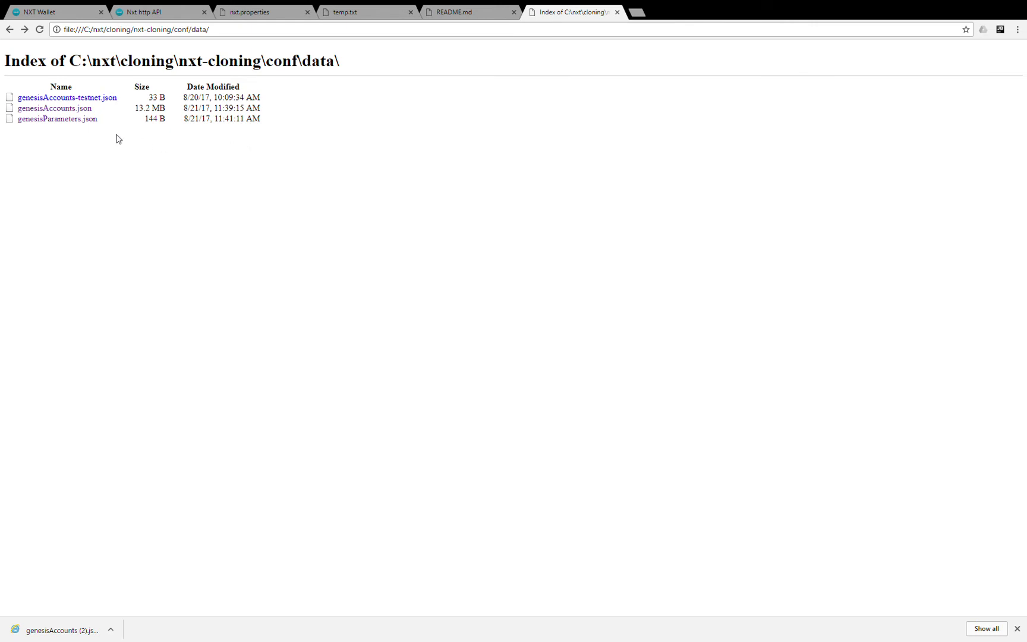
pyautogui.click(61, 111)
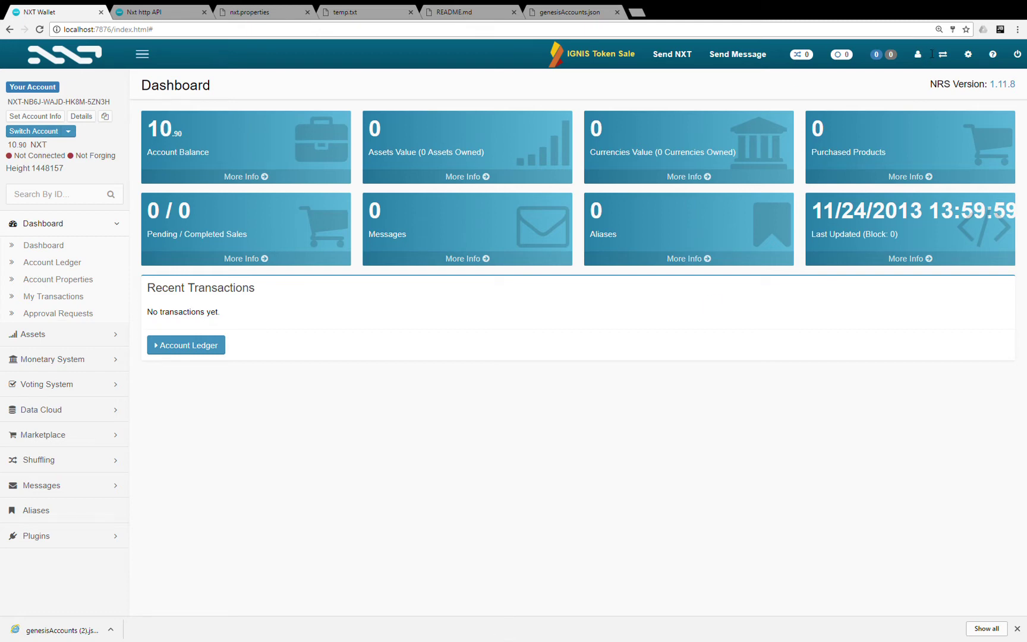
# - Log into the clone wallet at localhost:7876 with a remembered passphrase, start forging, and copy its URL
pyautogui.click(639, 13)
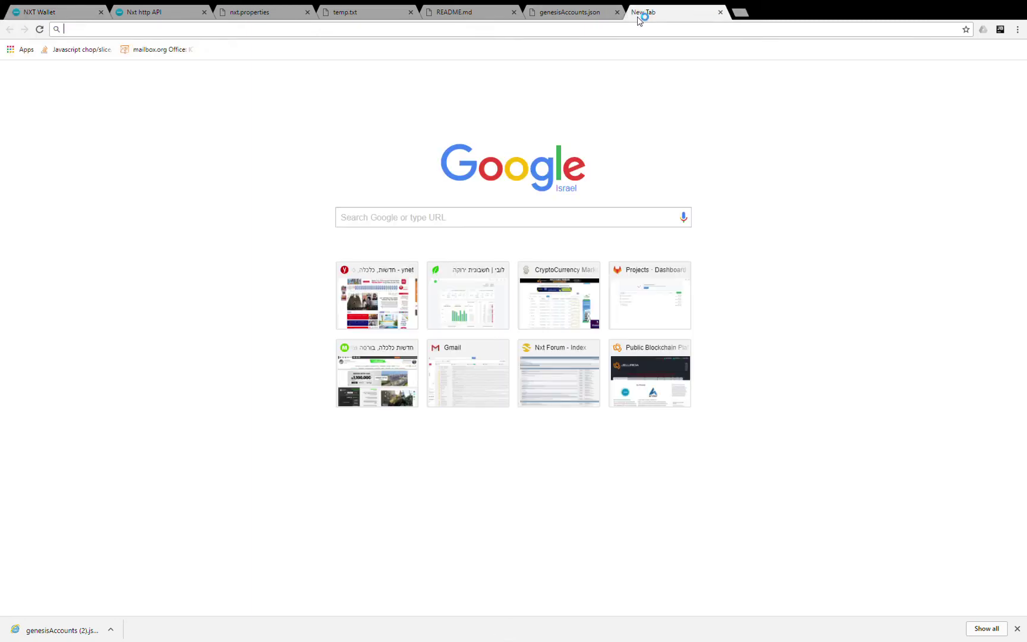
pyautogui.write('loc')
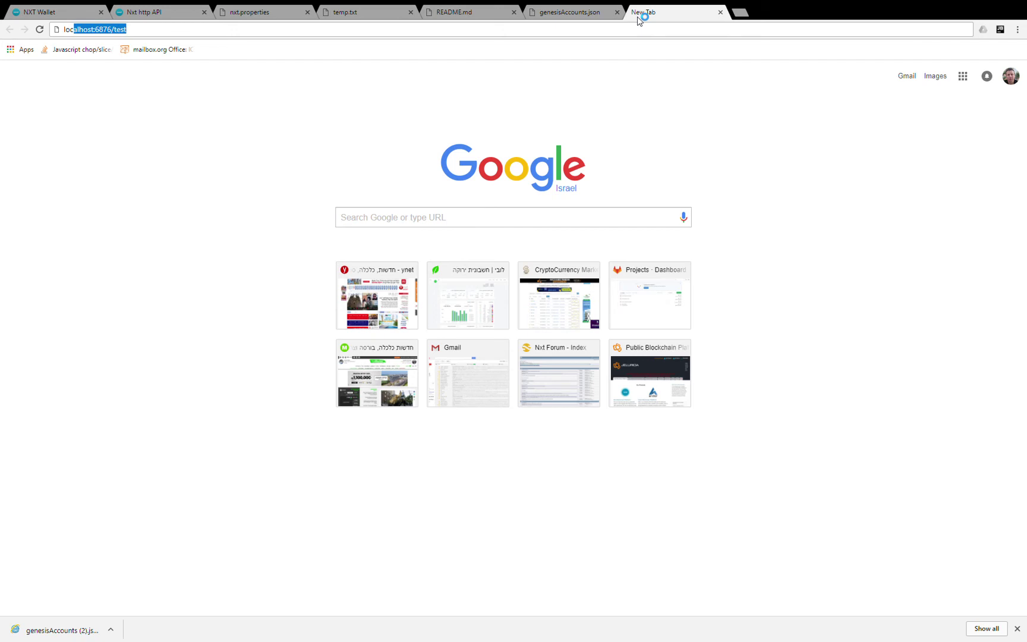
pyautogui.write('alhost:7876/index.html')
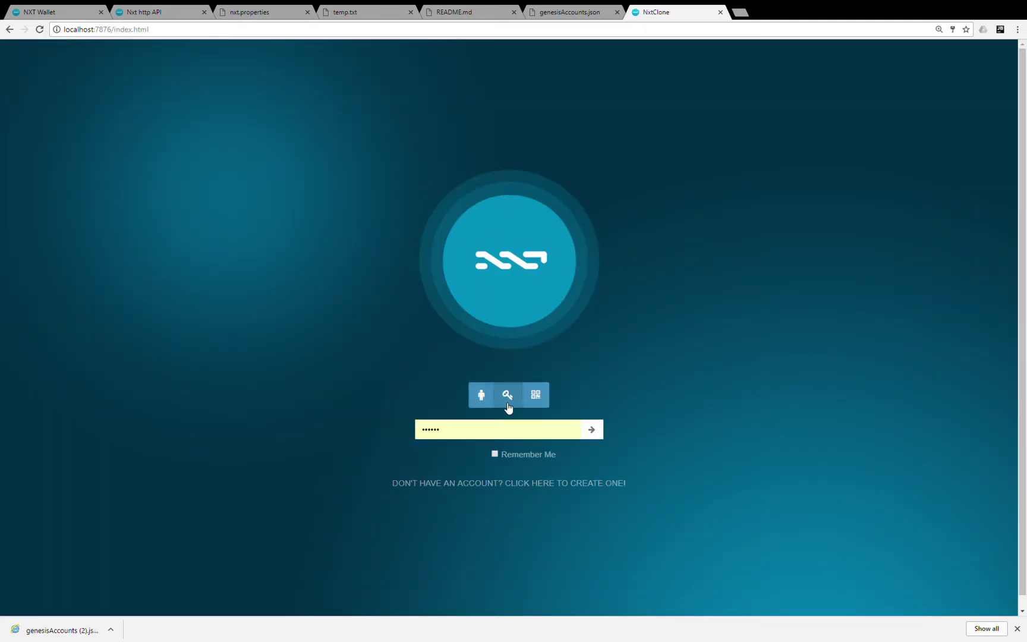
pyautogui.moveTo(475, 432); pyautogui.dragTo(402, 420)
pyautogui.write('•')
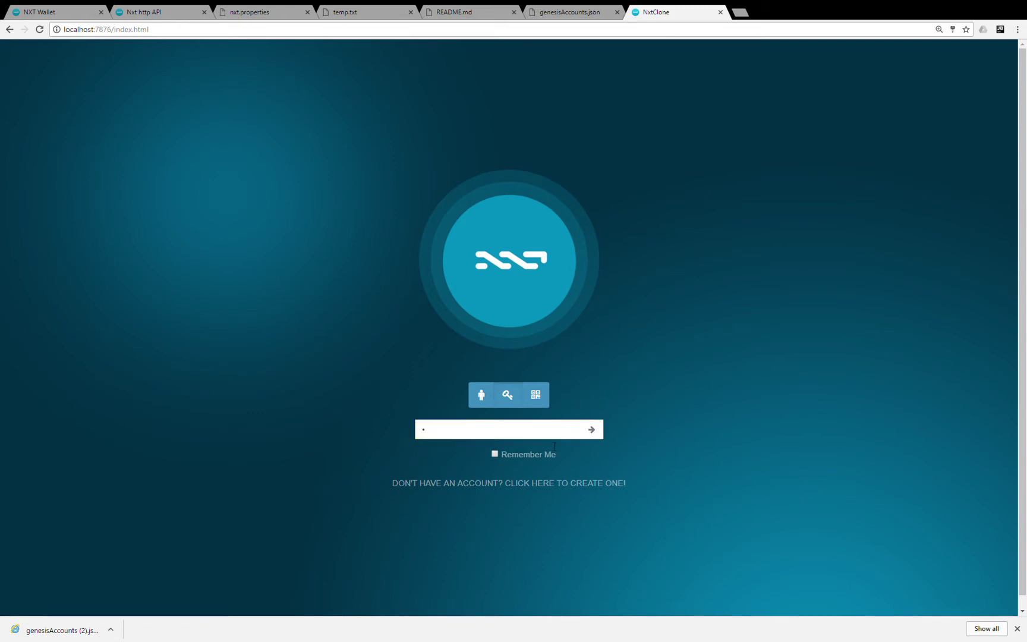
pyautogui.click(496, 453)
pyautogui.click(593, 432)
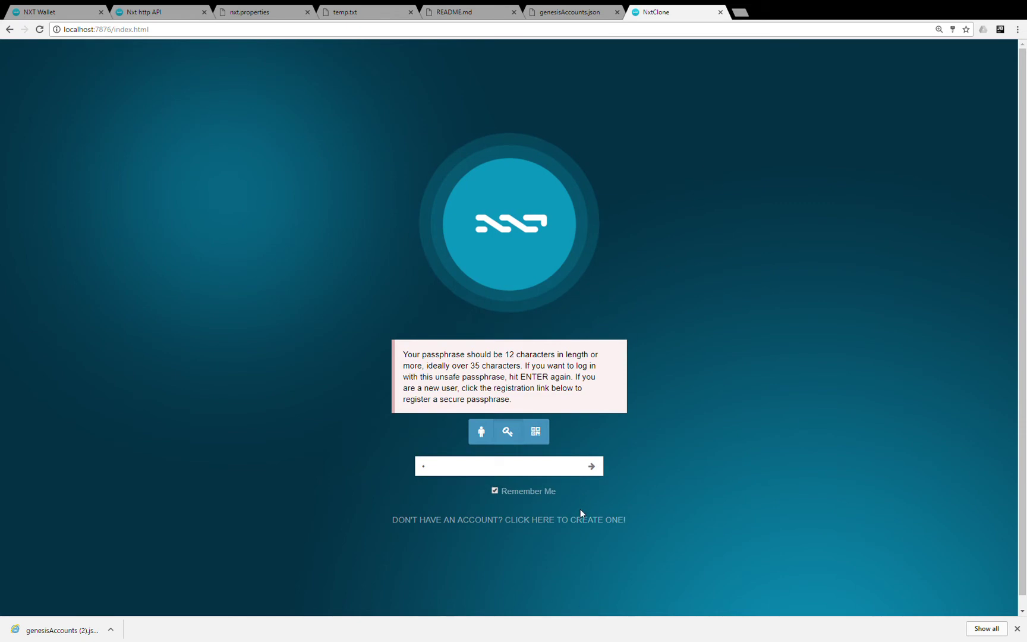
pyautogui.click(592, 467)
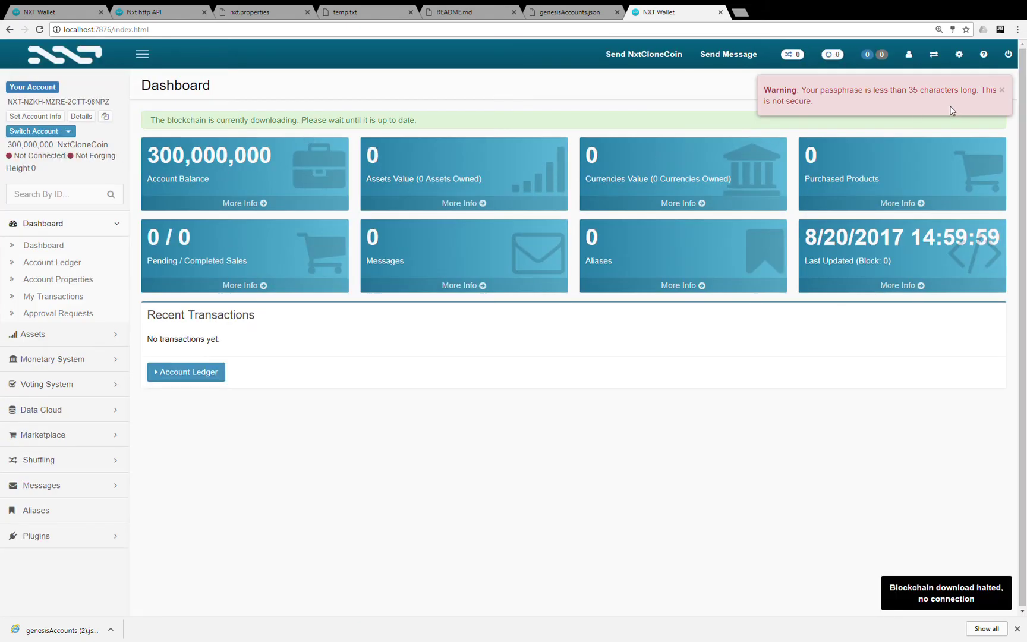
pyautogui.click(1002, 90)
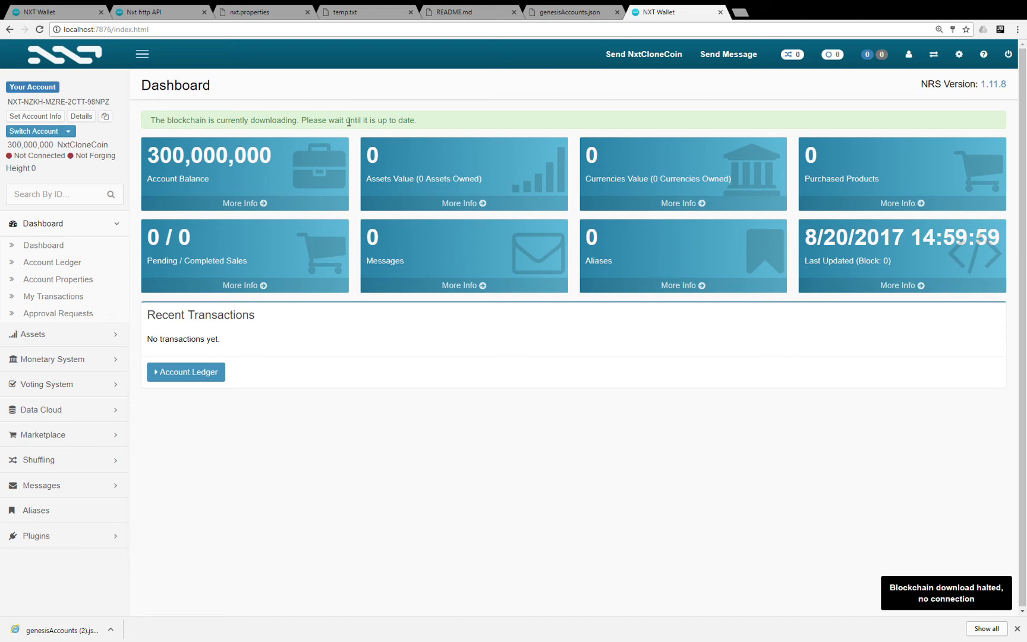
pyautogui.click(94, 155)
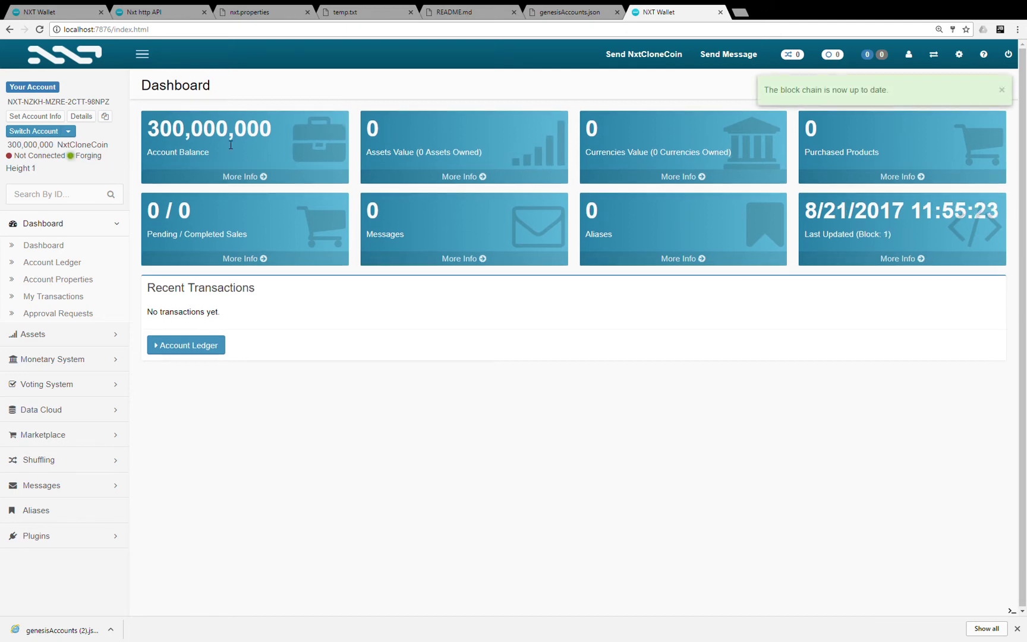
pyautogui.click(176, 29)
pyautogui.hotkey('ctrl', 'c')
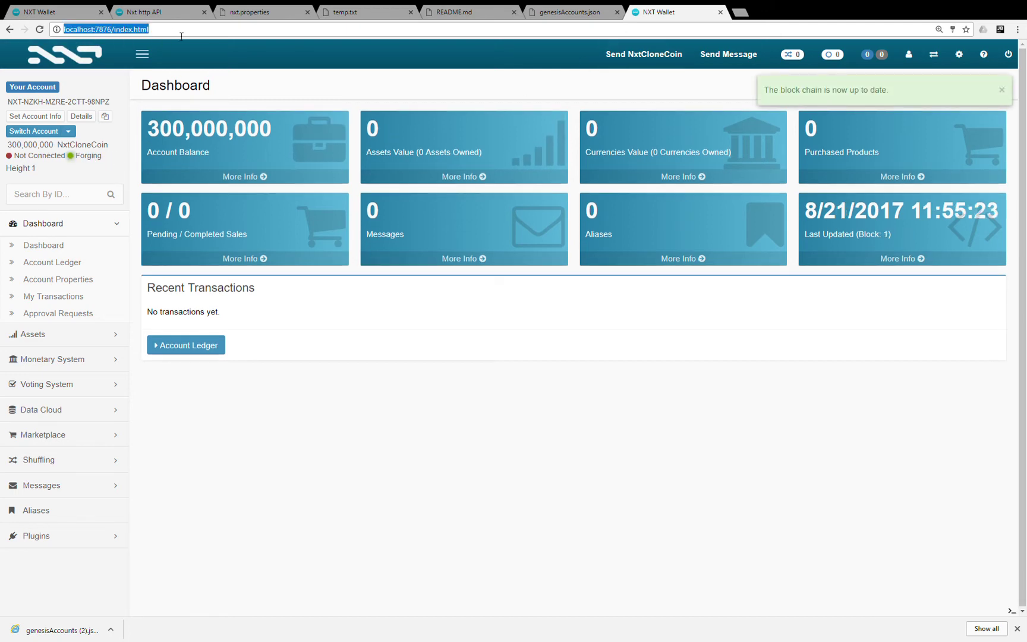
# - Load the copied wallet URL in another tab and log in a second account with a remembered passphrase
pyautogui.click(743, 13)
pyautogui.hotkey('ctrl', 'v')
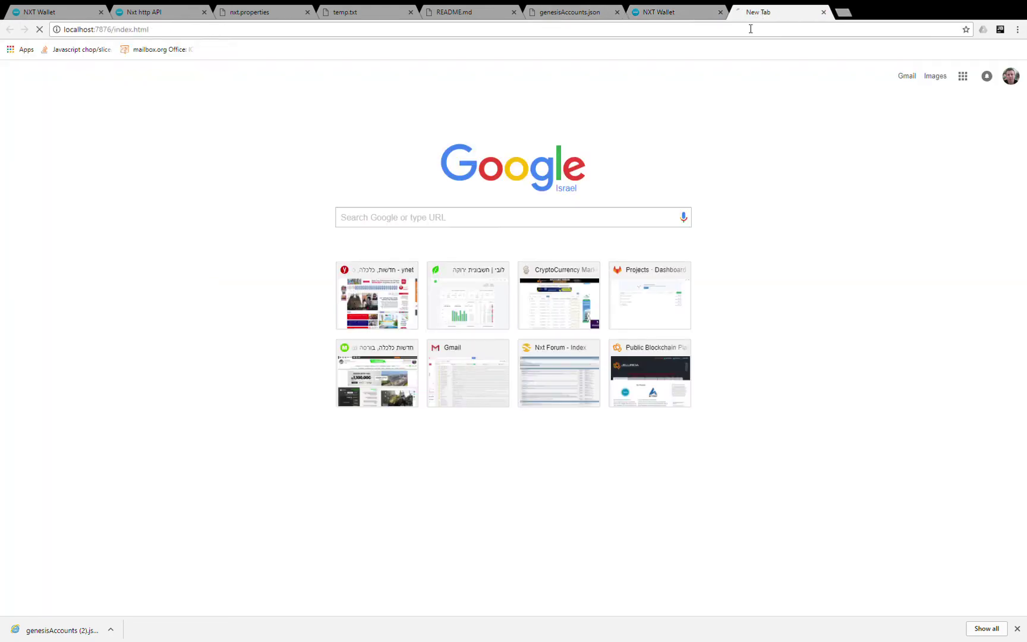
pyautogui.press('Return')
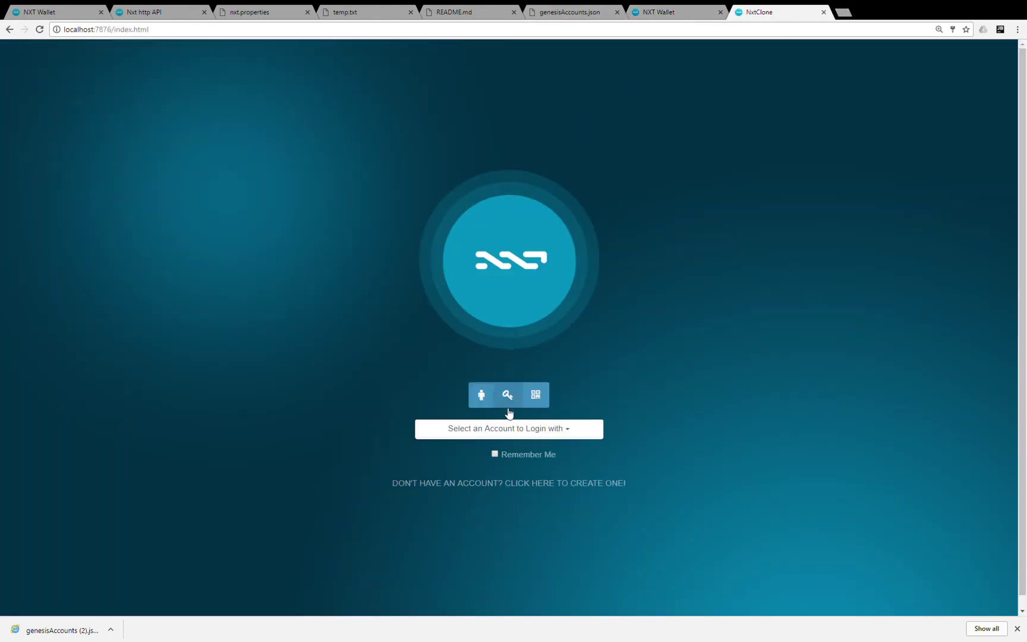
pyautogui.click(518, 398)
pyautogui.hotkey('ctrl', 'a')
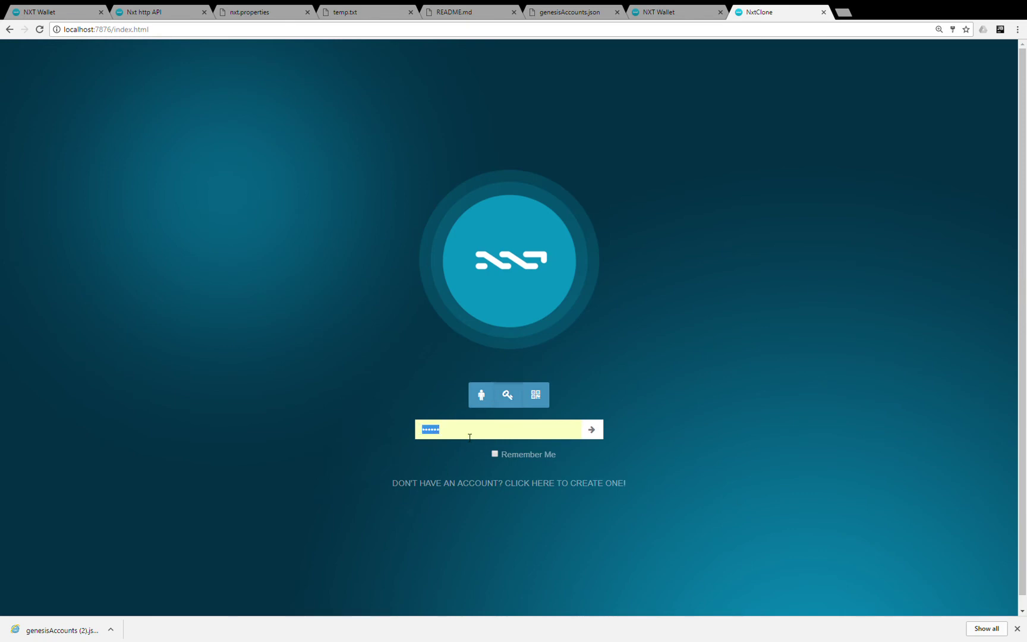
pyautogui.write('•')
pyautogui.click(494, 454)
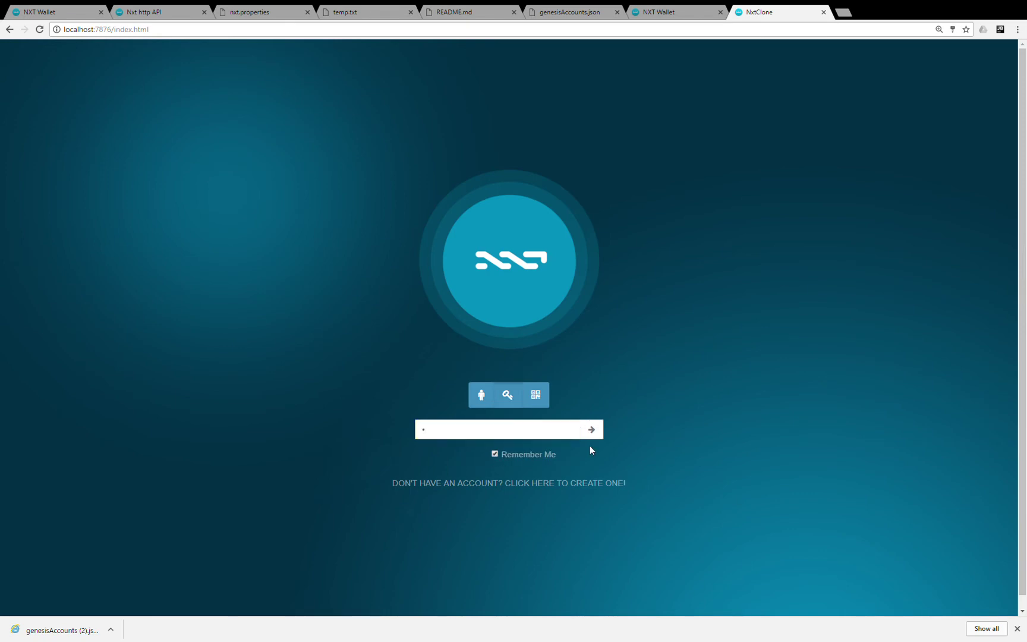
pyautogui.click(591, 430)
pyautogui.click(599, 467)
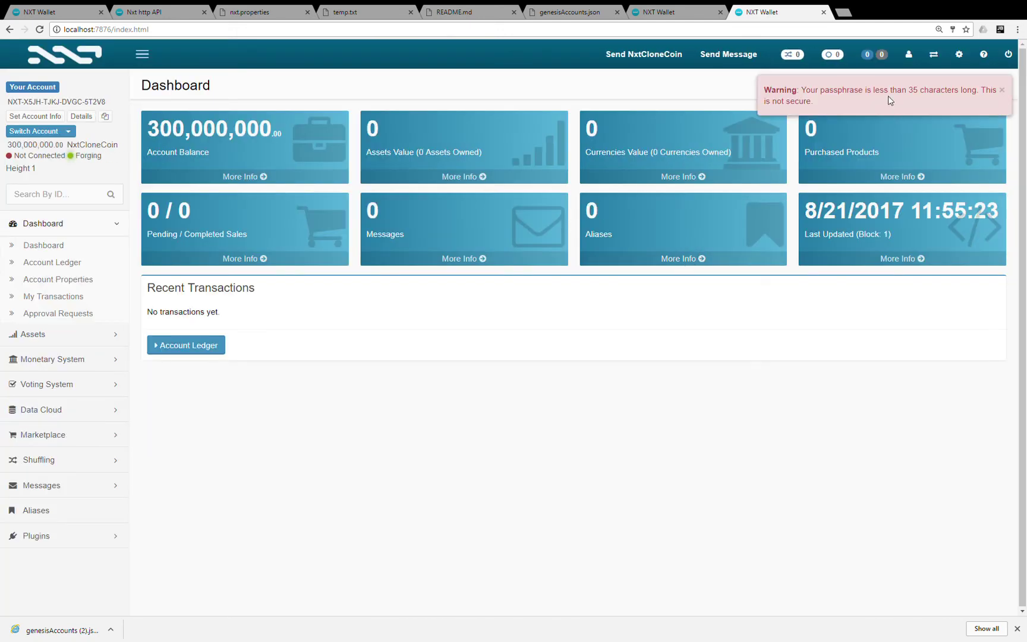
pyautogui.click(1002, 90)
# - Open the Blocks page from the second clone wallet to list genesis block 0 and forged blocks
pyautogui.click(654, 12)
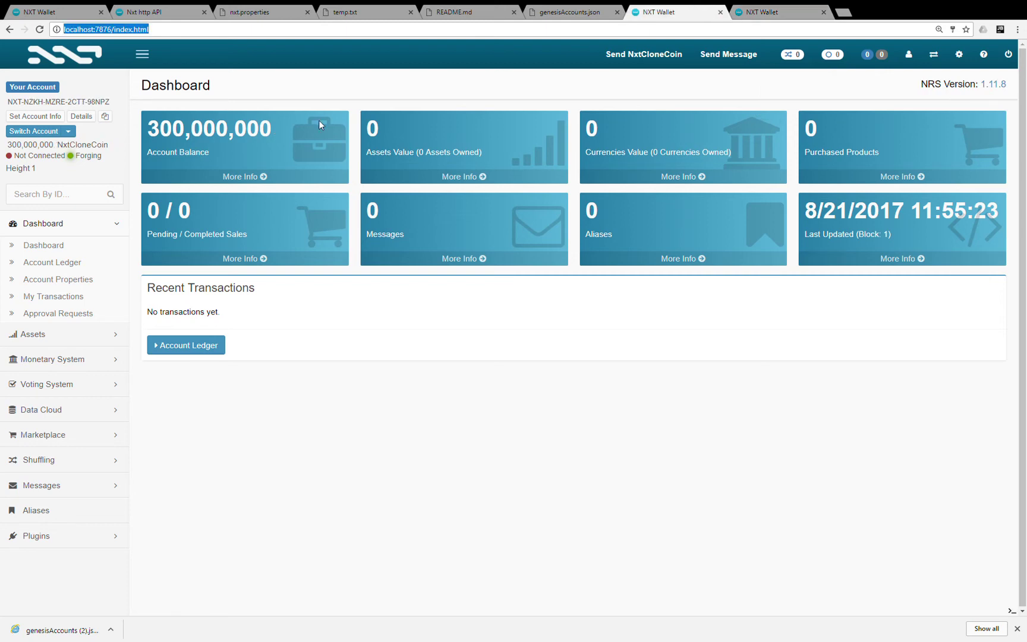
pyautogui.click(746, 12)
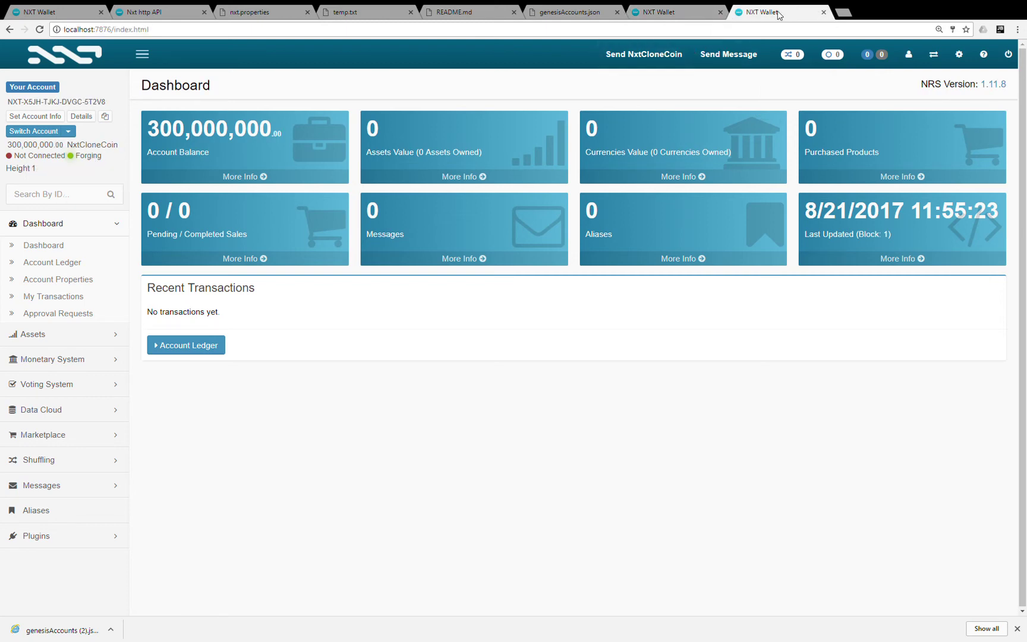
pyautogui.click(959, 54)
pyautogui.click(880, 78)
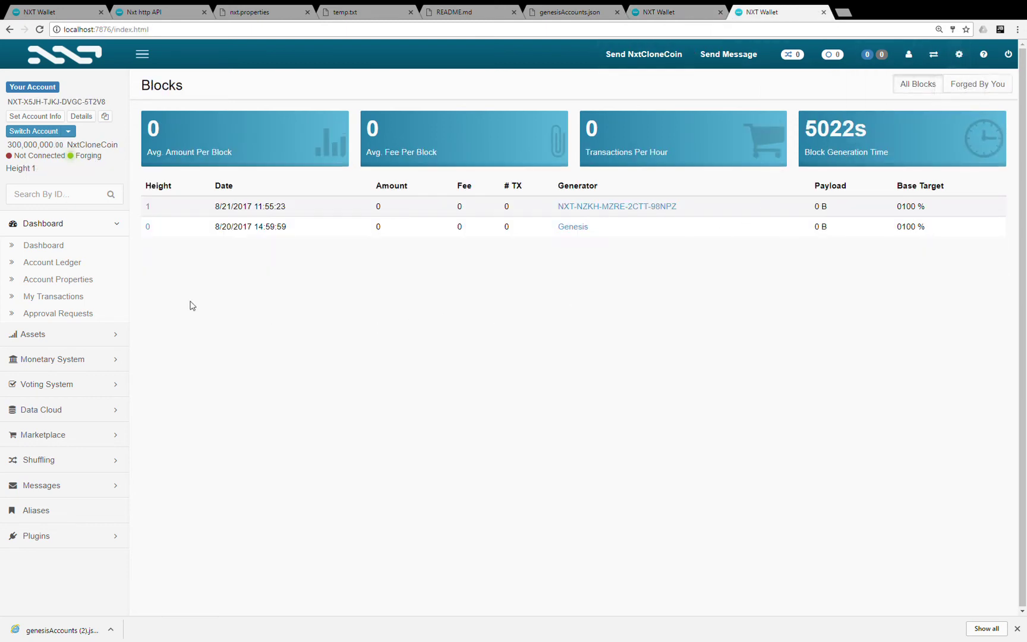